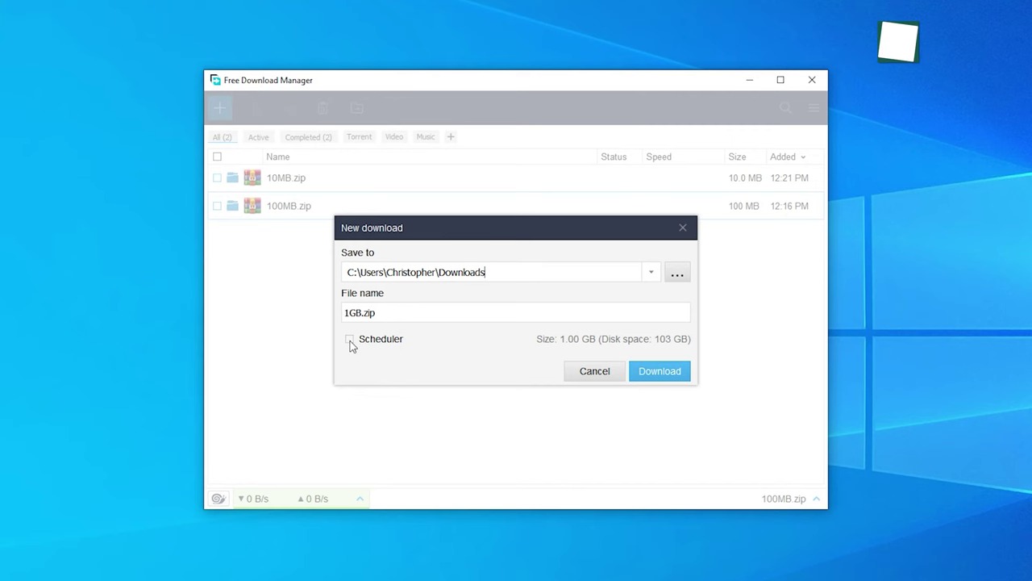
Enable JDownloader 2's download scheduler to reveal the day checkboxes and From/To time fields.
click(349, 340)
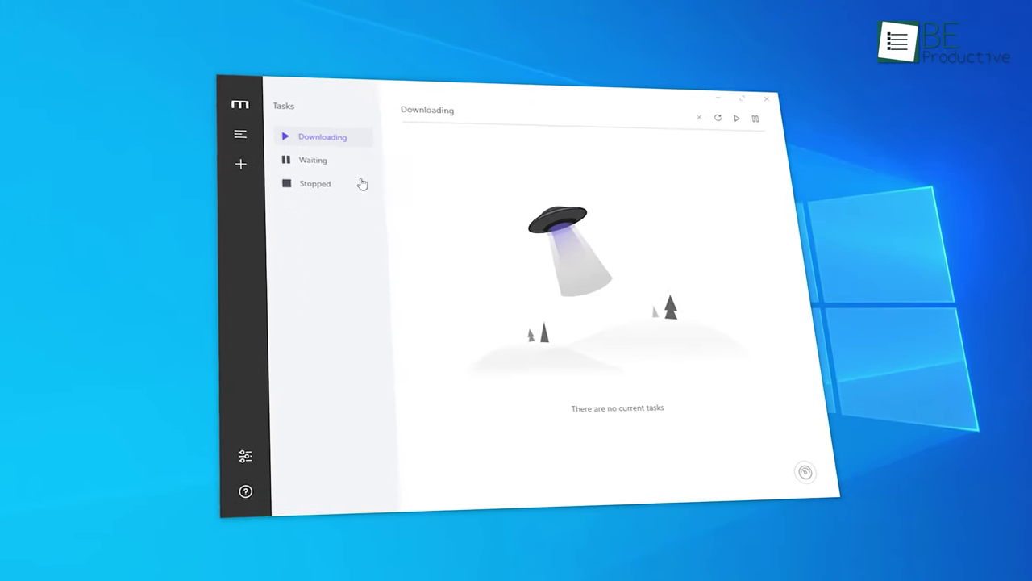
View Motrix's Waiting and Stopped task lists and browse the Tracker Servers source list.
click(316, 159)
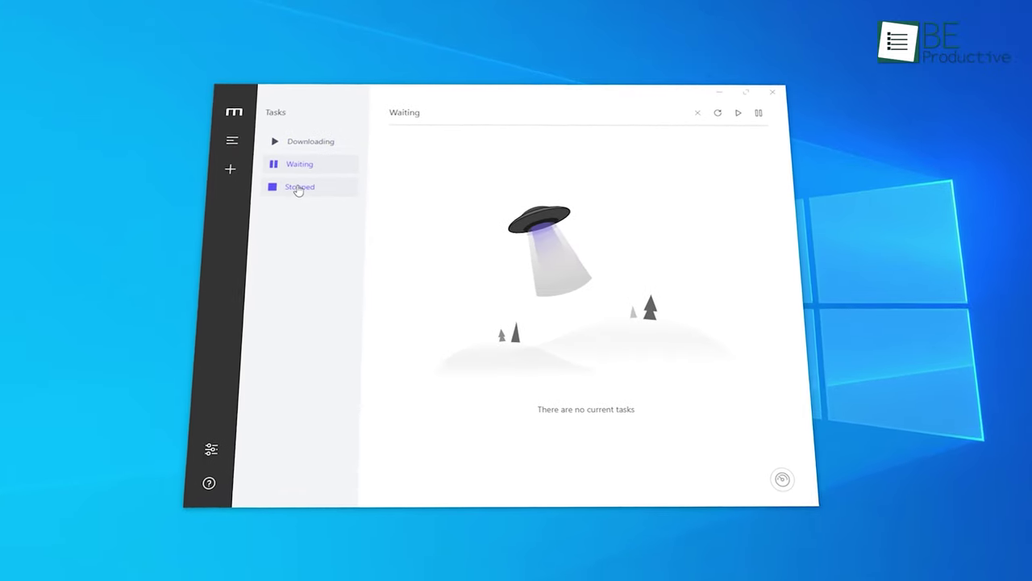
click(303, 186)
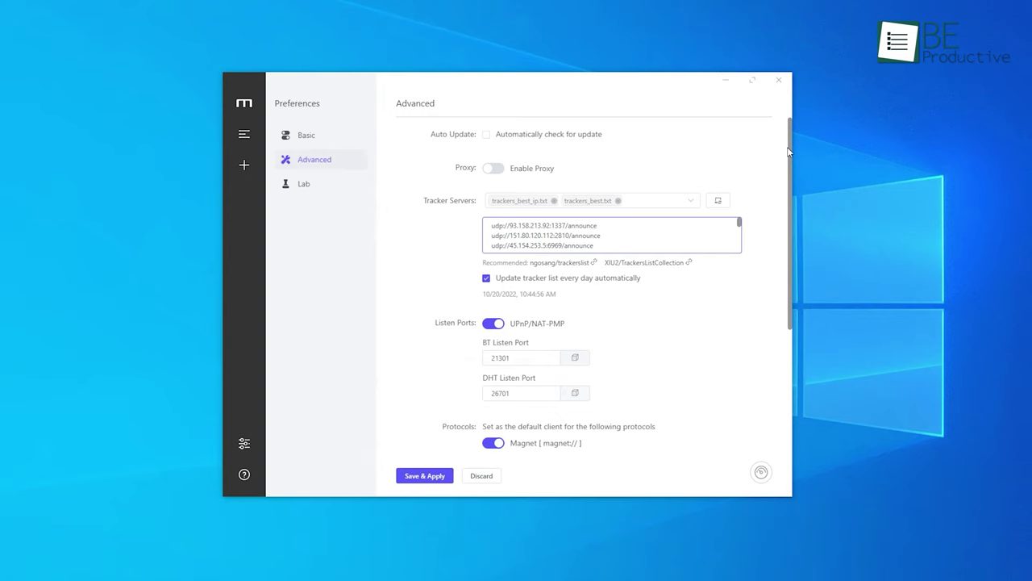
click(653, 200)
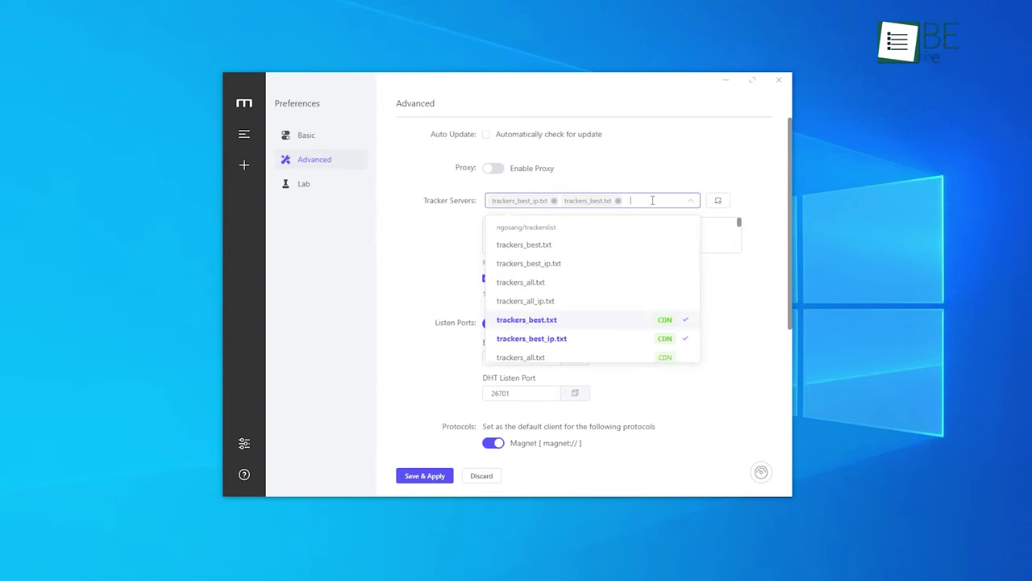
click(652, 200)
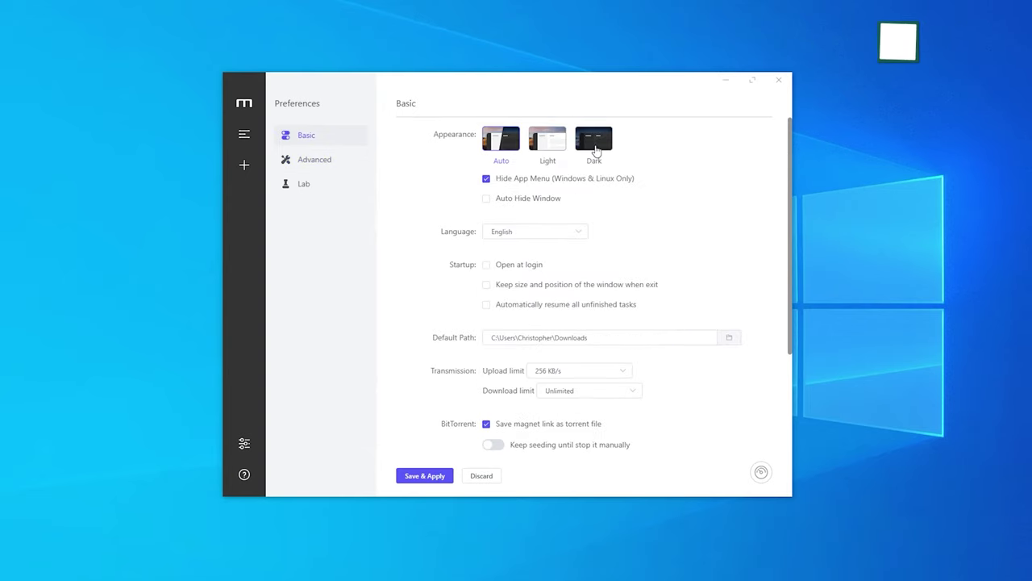
Switch Motrix's appearance to Dark and start a new Torrent download task.
click(595, 149)
click(243, 165)
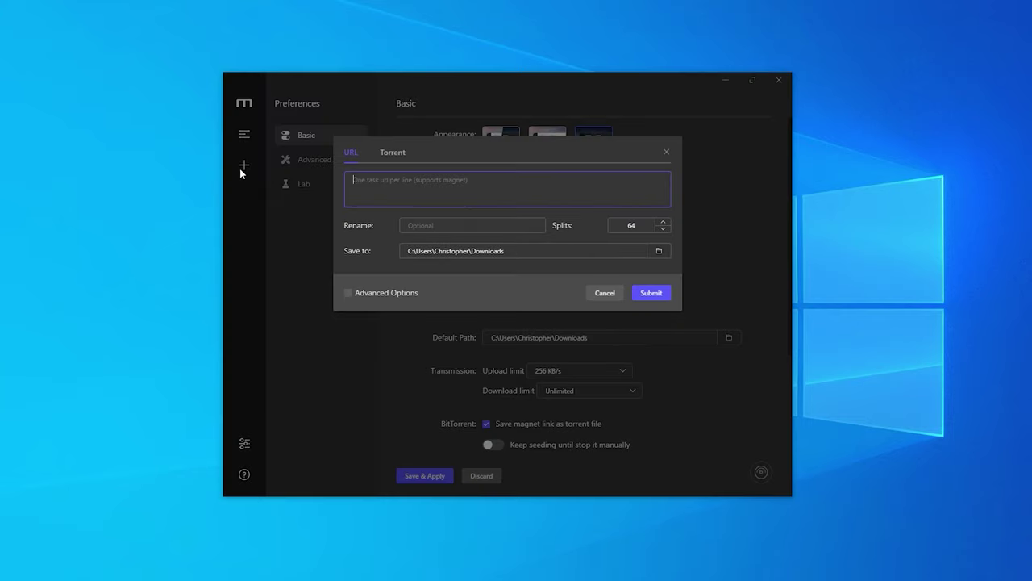
click(393, 153)
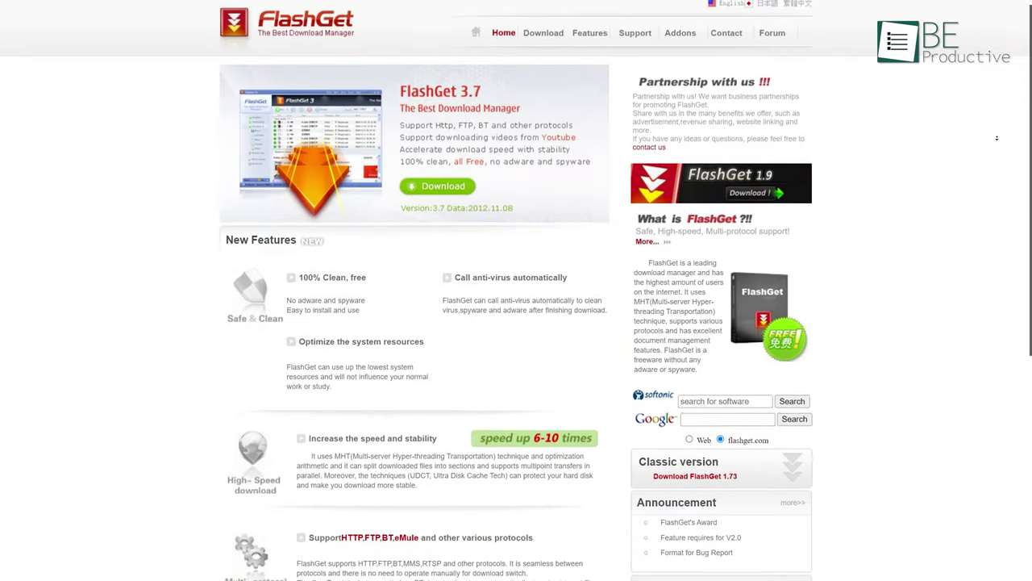
scroll(997, 138, down, 1)
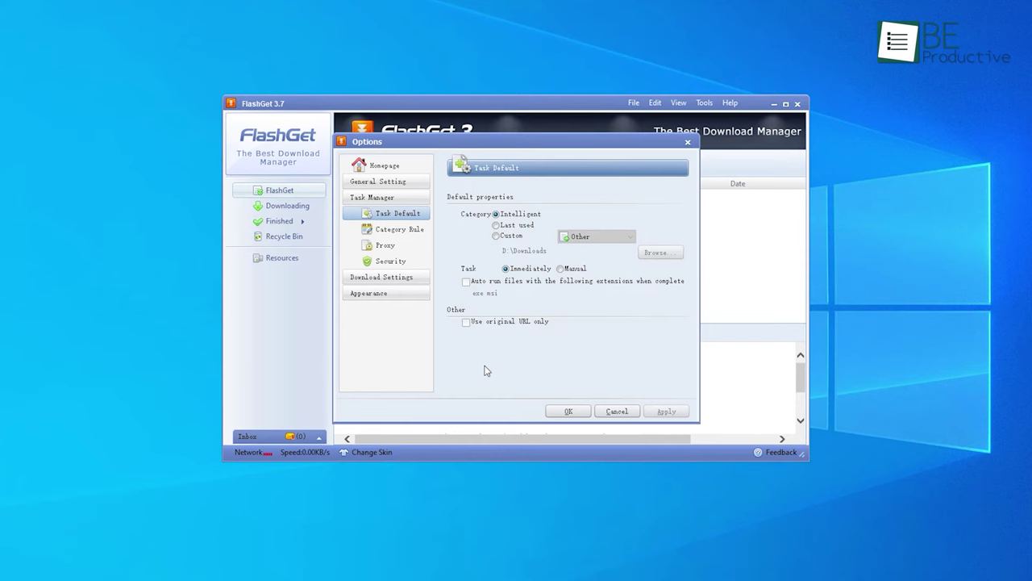
Review FlashGet's Security, Speed and Float Window options, then cancel the Options dialog.
click(387, 262)
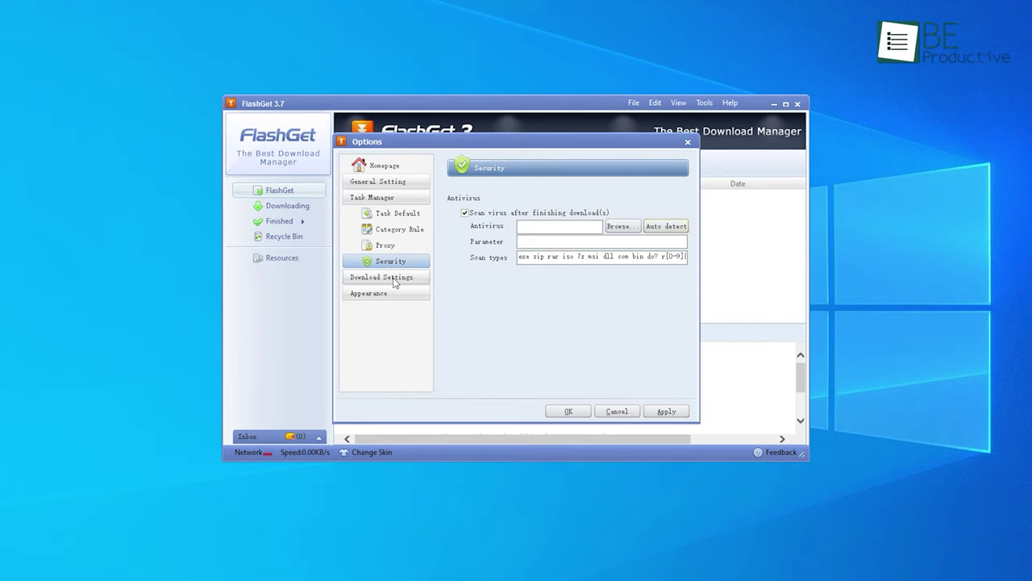
click(395, 277)
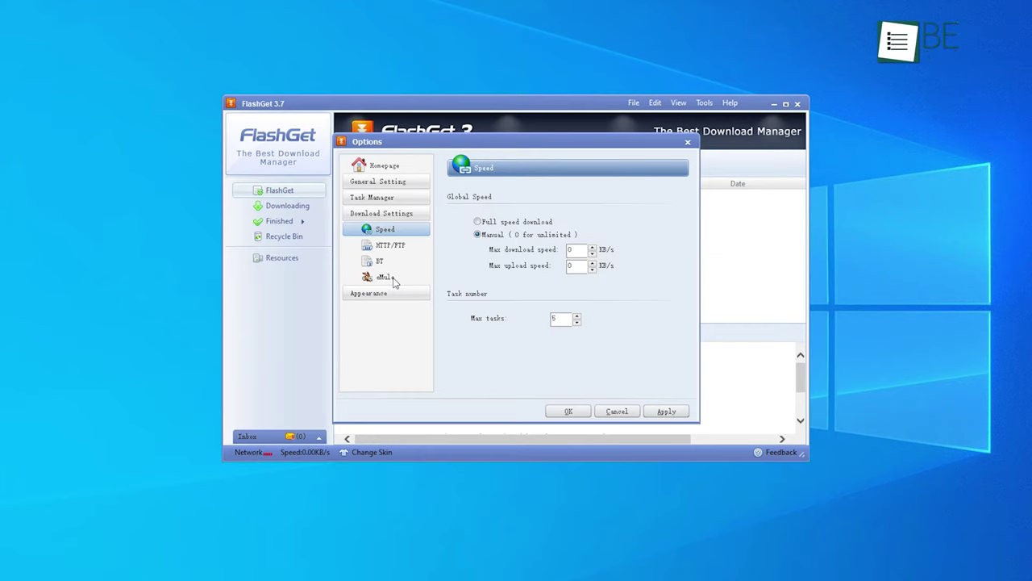
click(385, 295)
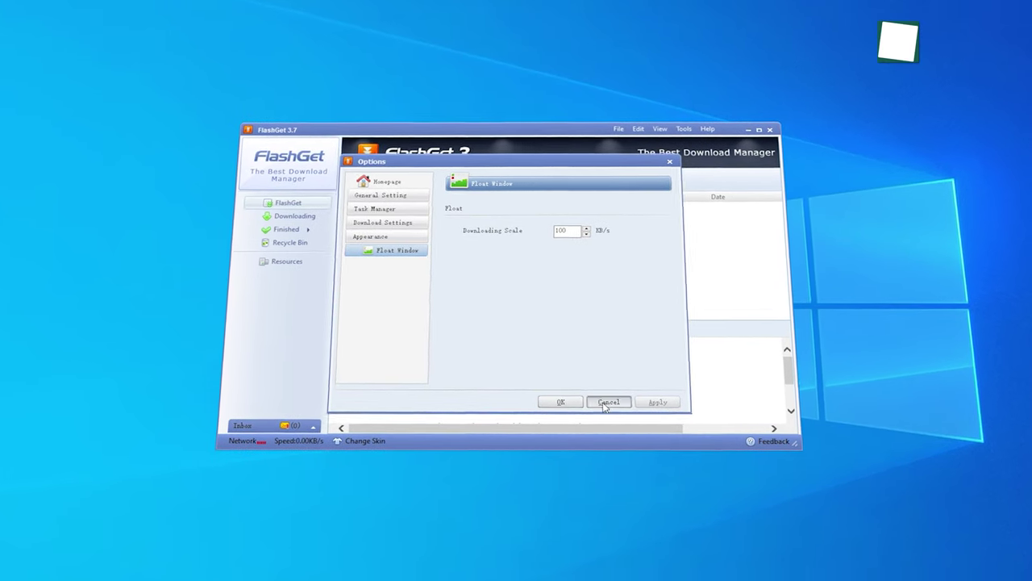
click(568, 411)
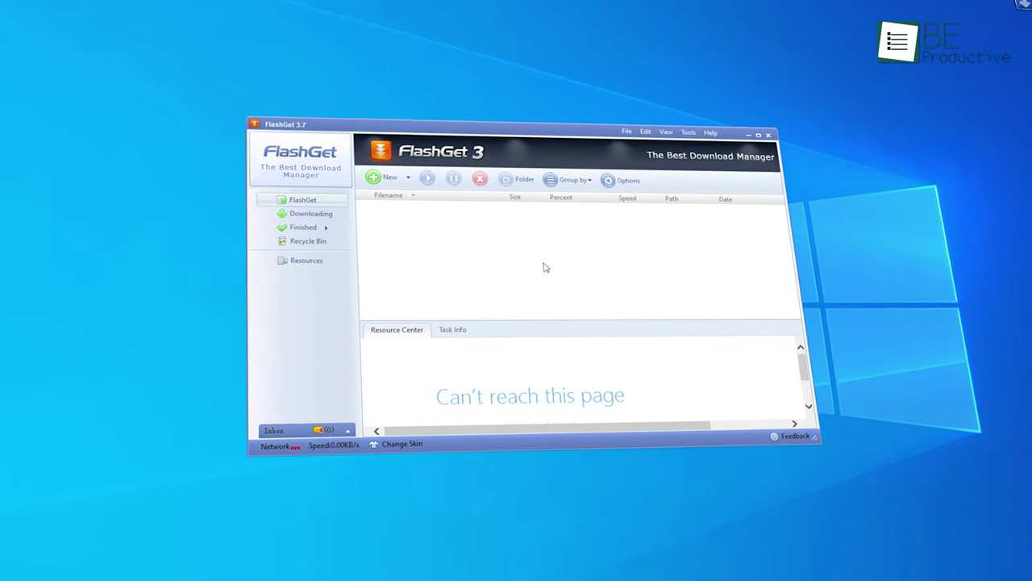
Check the Downloading and Finished lists, then open and cancel a New Magnet Download.
click(314, 213)
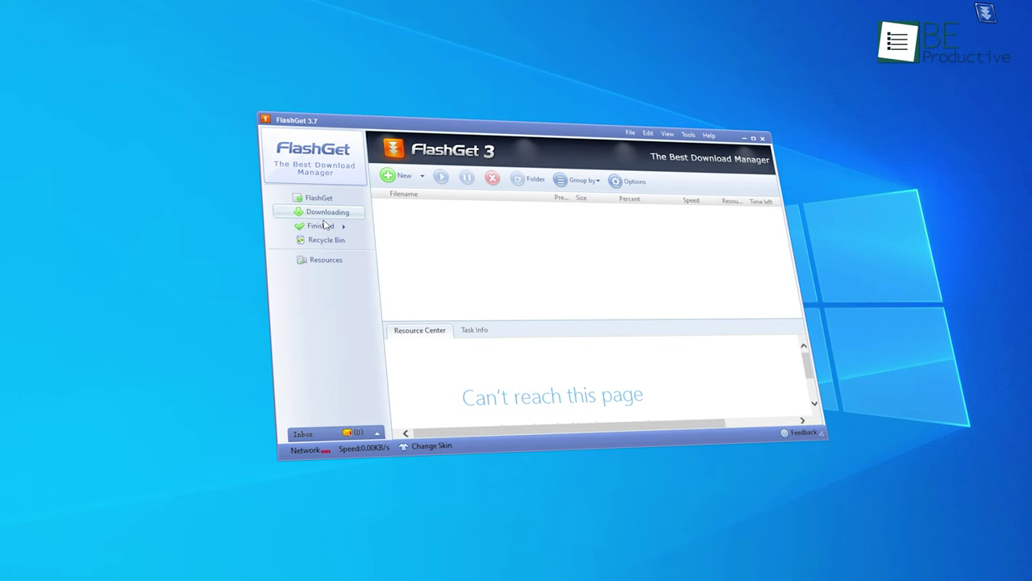
click(328, 226)
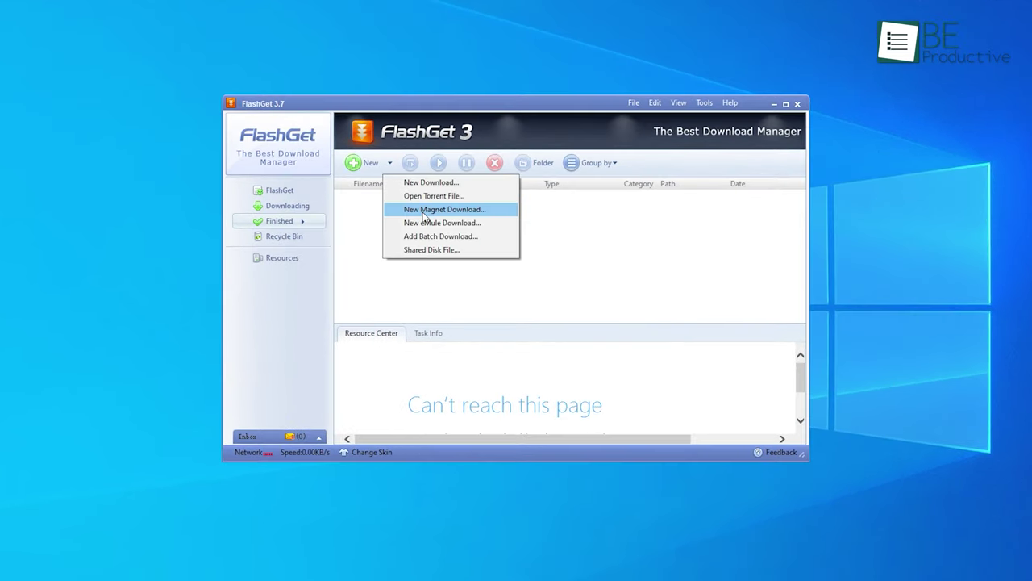
click(424, 211)
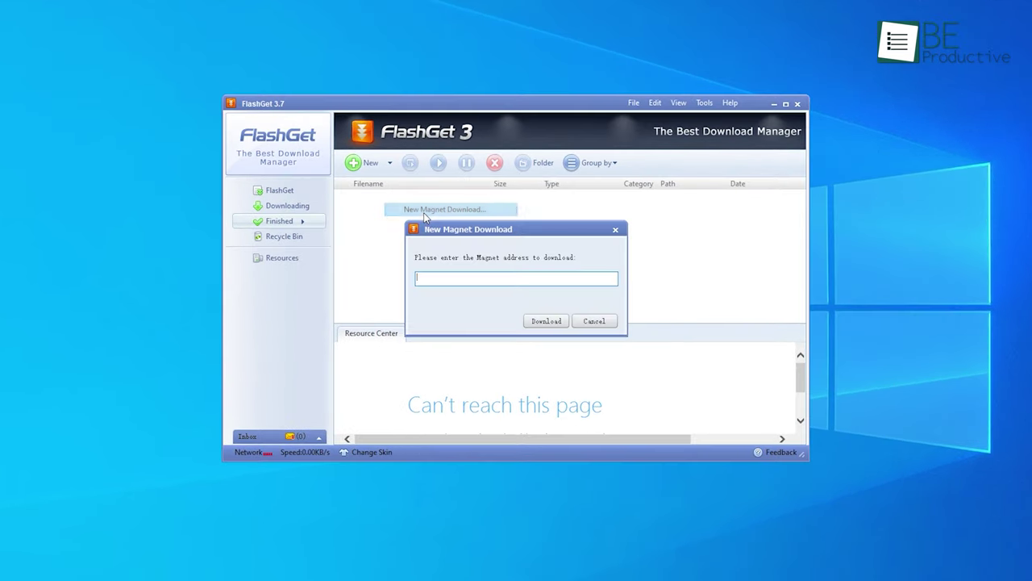
click(594, 321)
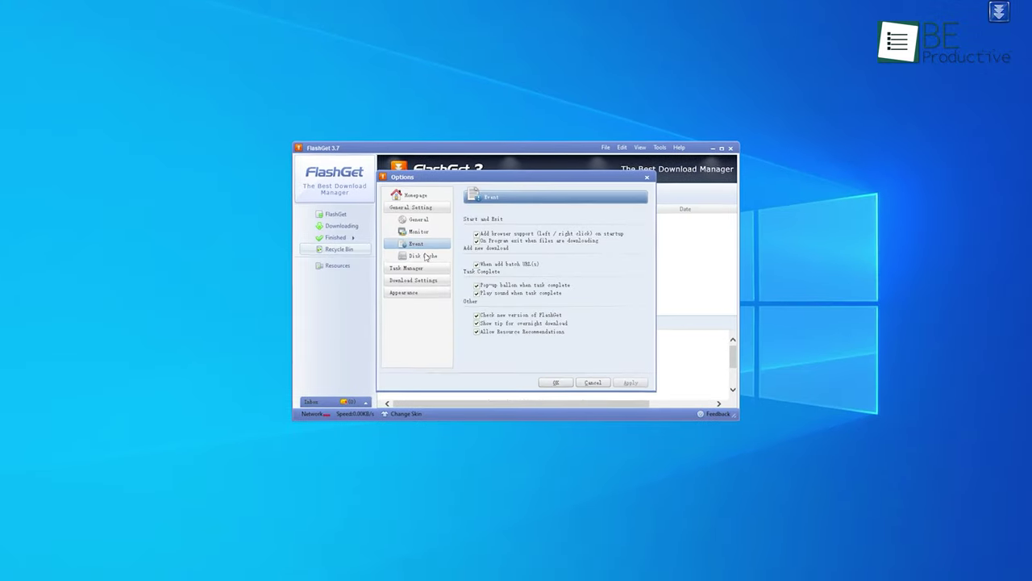
click(396, 246)
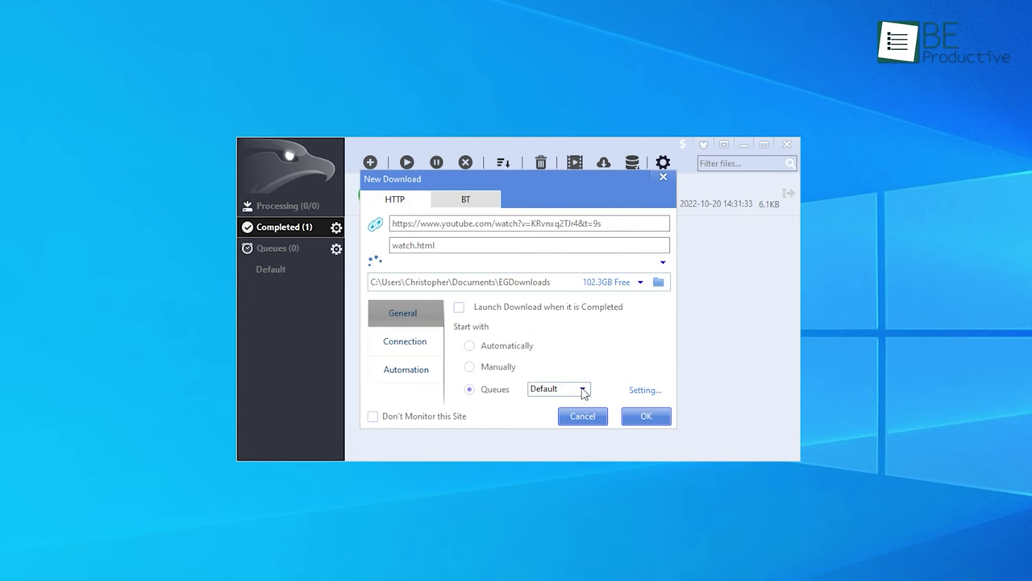
Check the Default queue's schedule in Manage Queue, then open EagleGet's Video Sniffer.
click(638, 391)
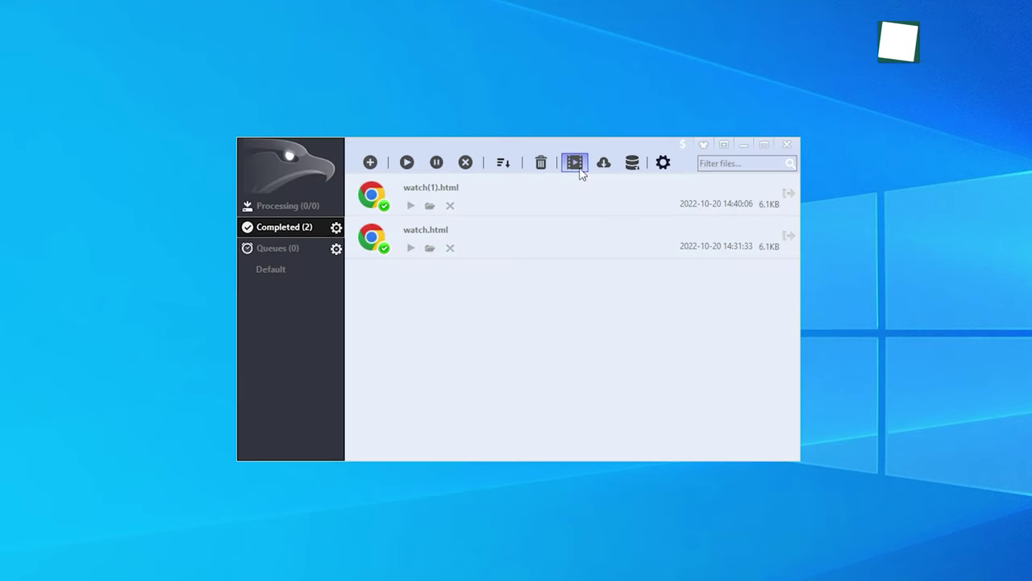
click(578, 165)
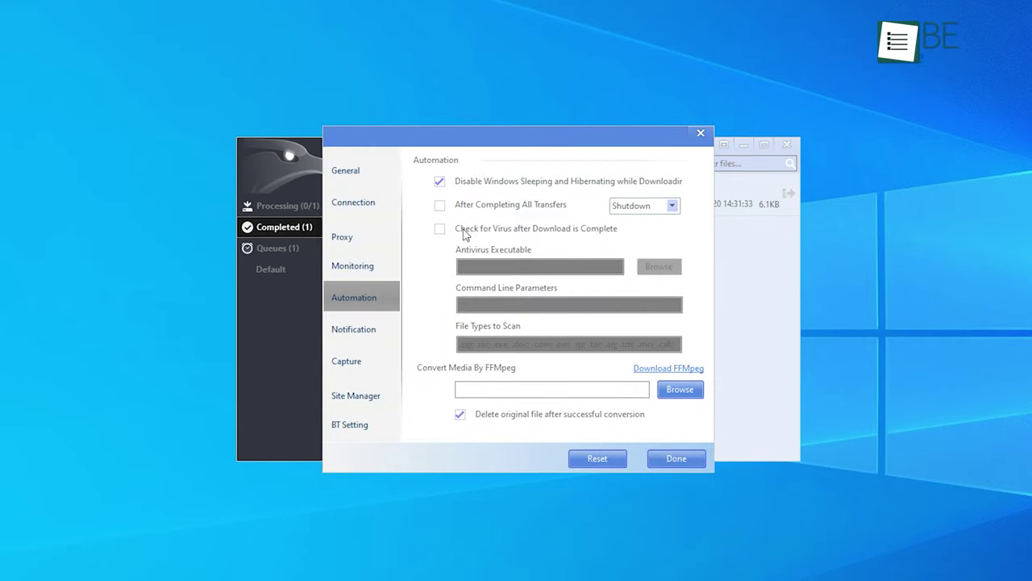
Toggle post-download virus scanning on and back off, and keep the proxy type at No Proxy.
click(439, 229)
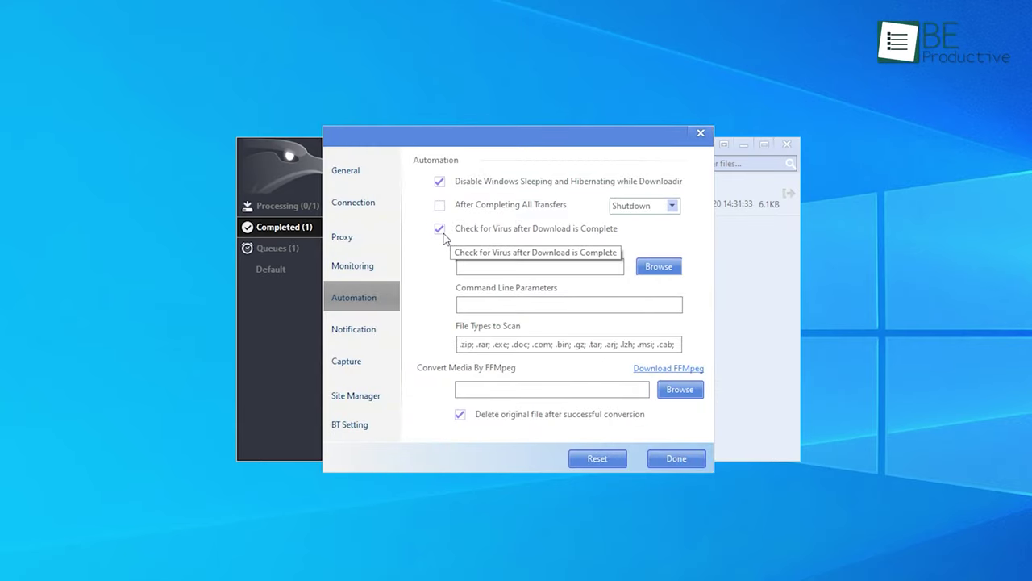
click(440, 229)
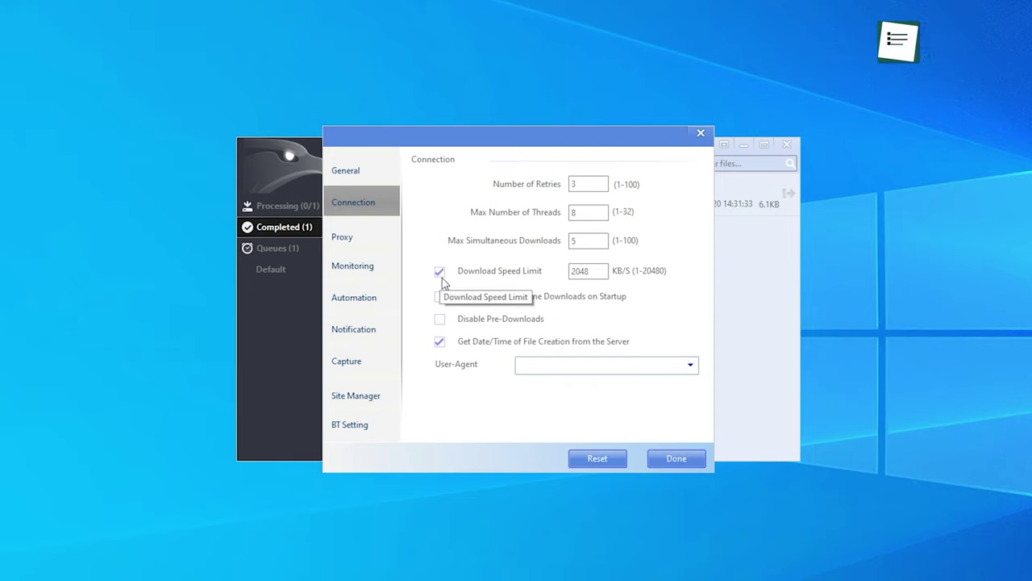
click(615, 197)
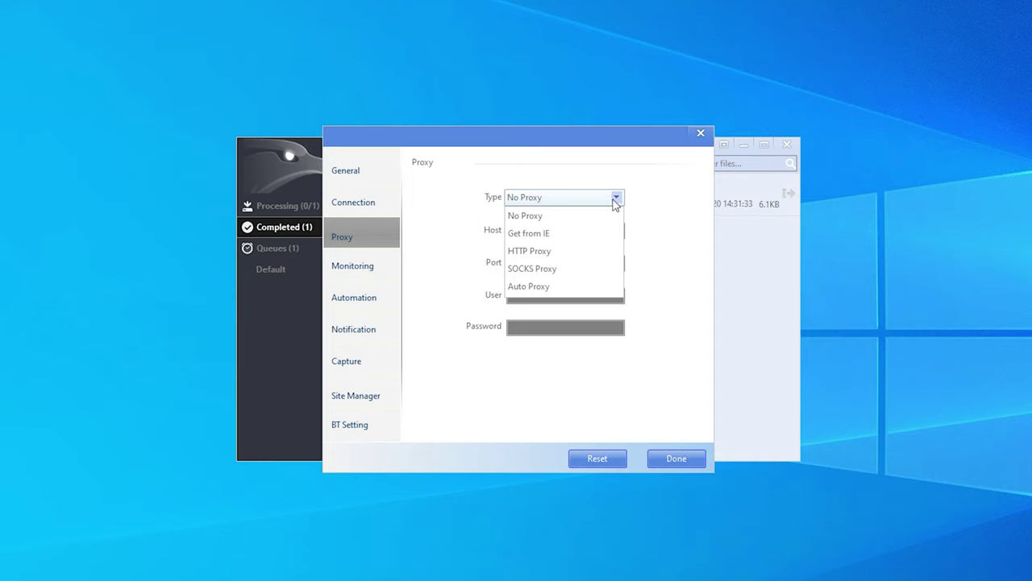
click(647, 307)
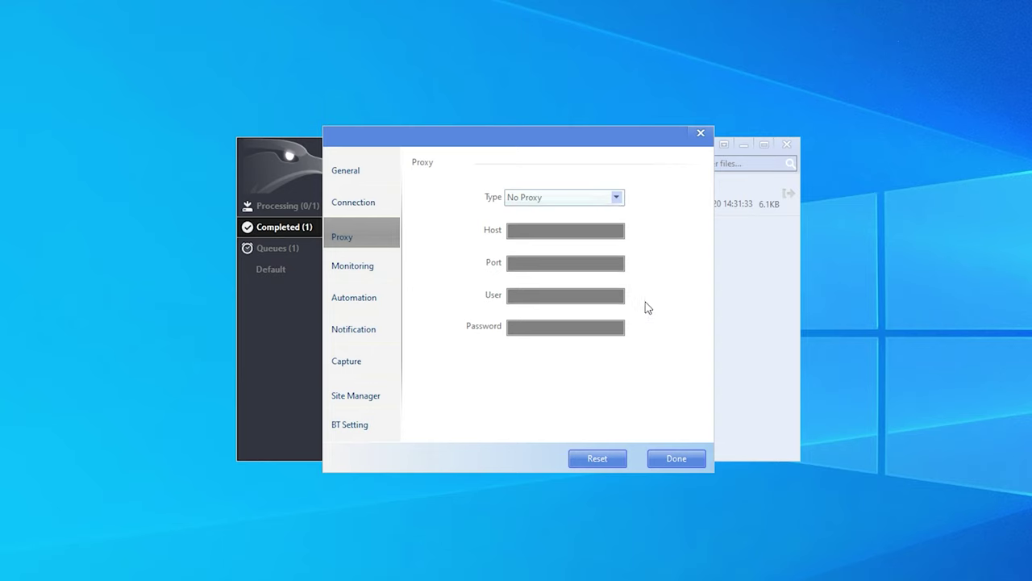
View the Monitoring and Automation settings, then start the watch(2).html and second queued downloads.
click(339, 271)
click(355, 293)
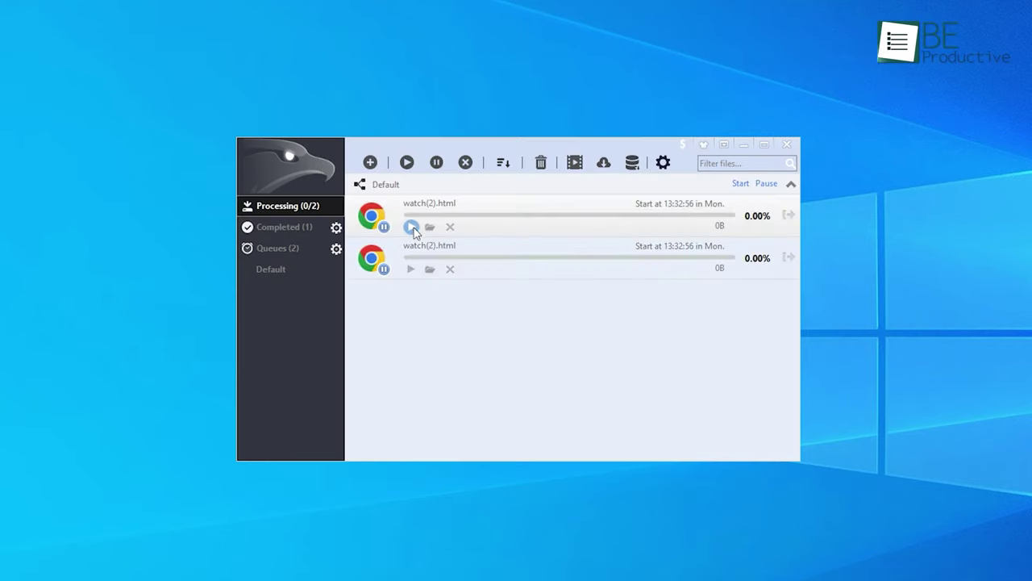
click(410, 227)
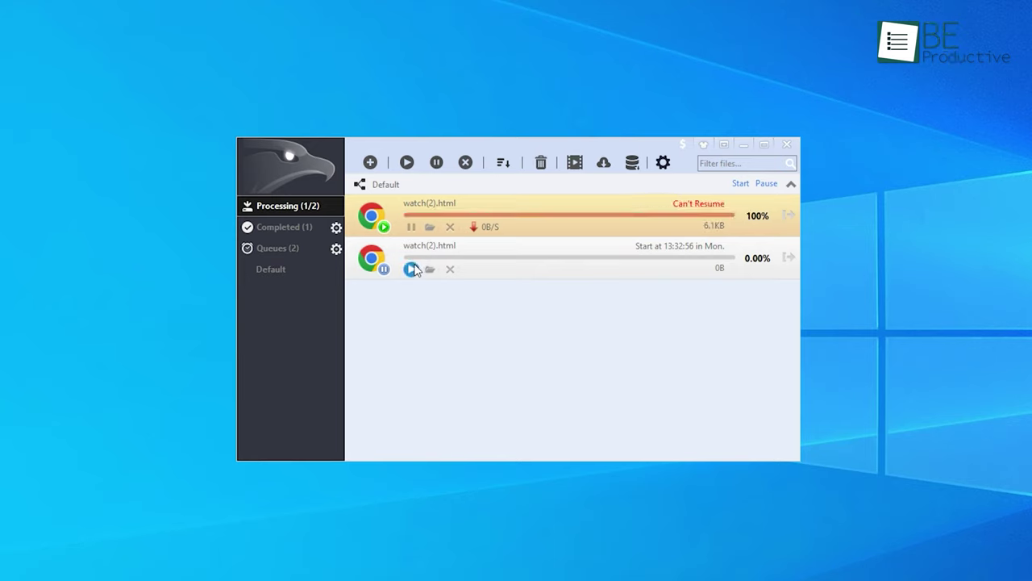
click(412, 270)
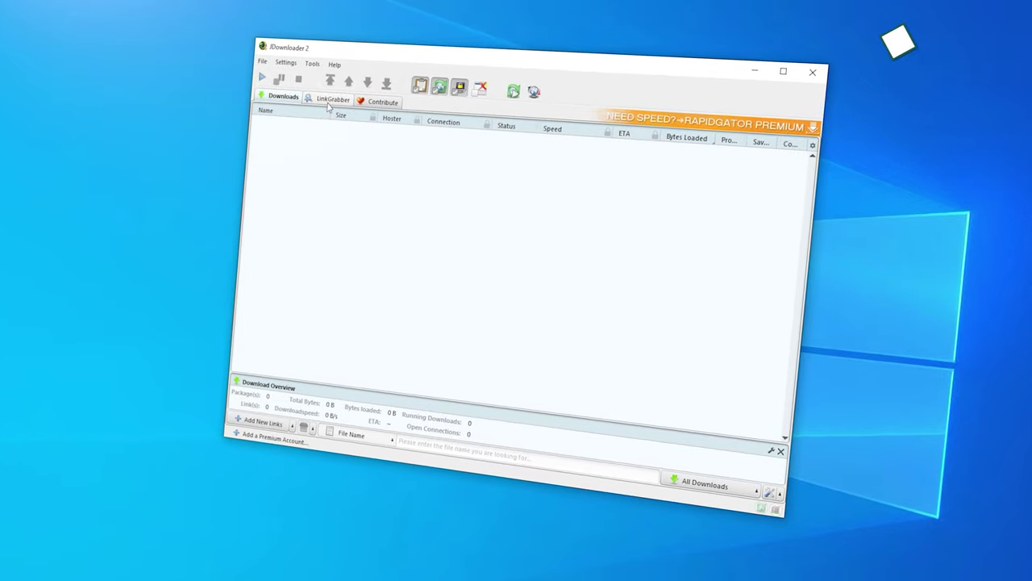
Open JDownloader's LinkGrabber view and check the quick chunk and simultaneous download limits.
click(310, 105)
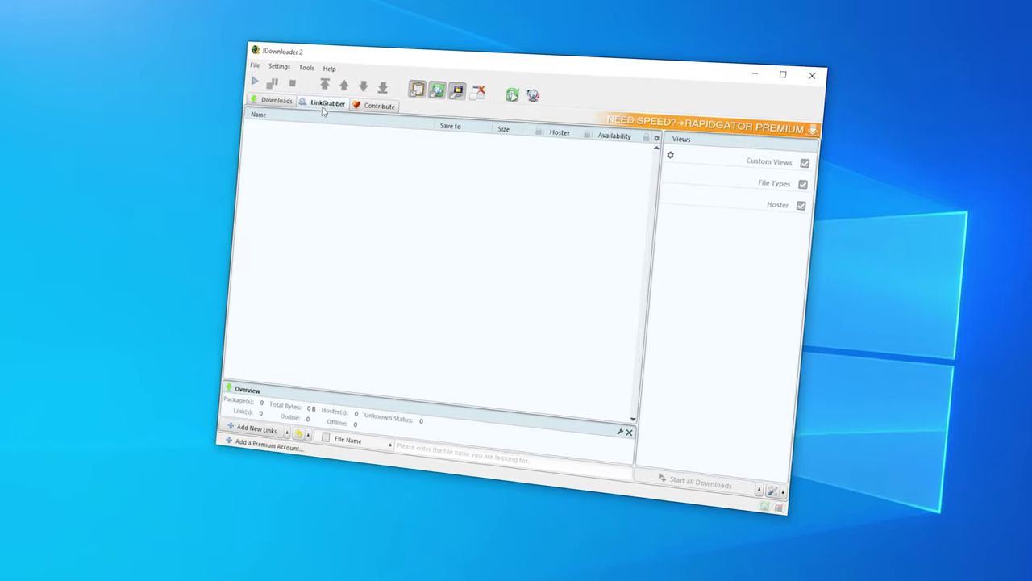
click(275, 71)
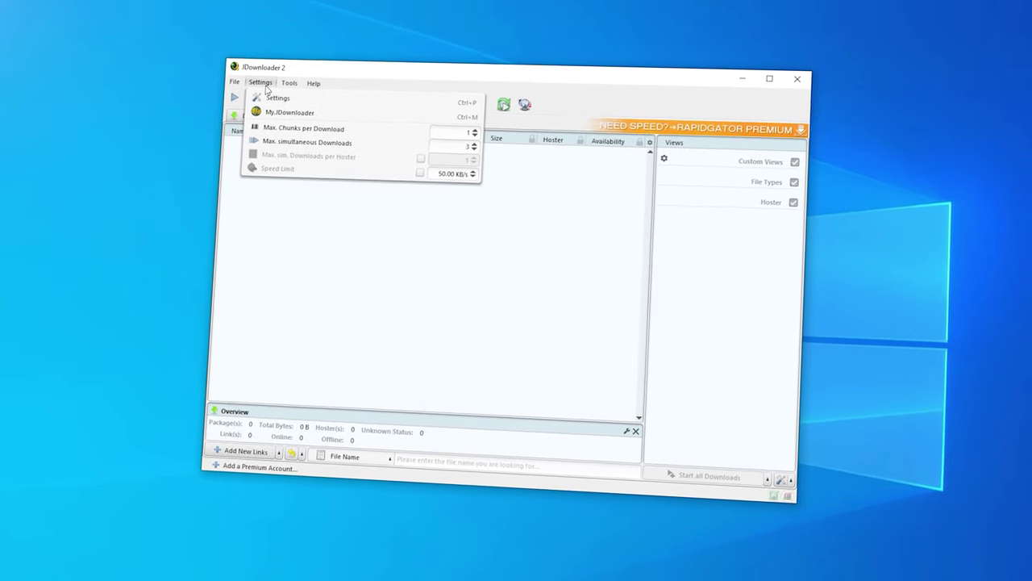
click(274, 71)
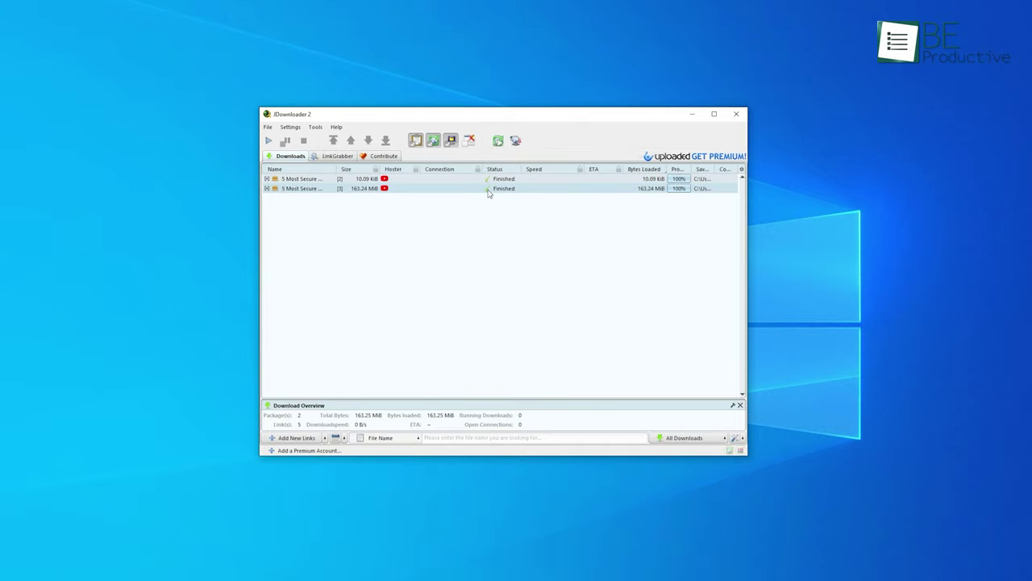
Open the second package's download directory, then scroll through the supported site plugins list.
right_click(487, 193)
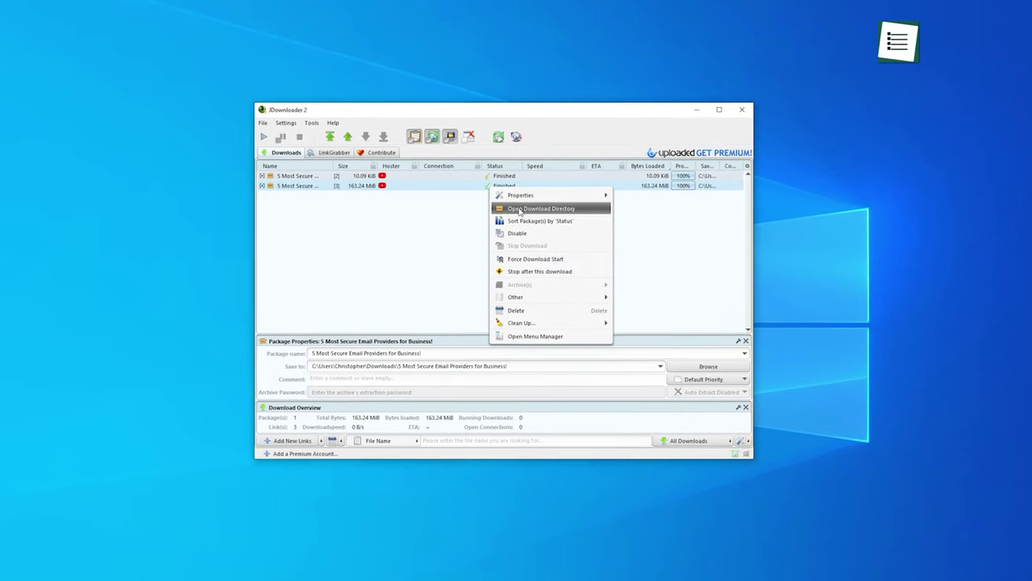
click(520, 210)
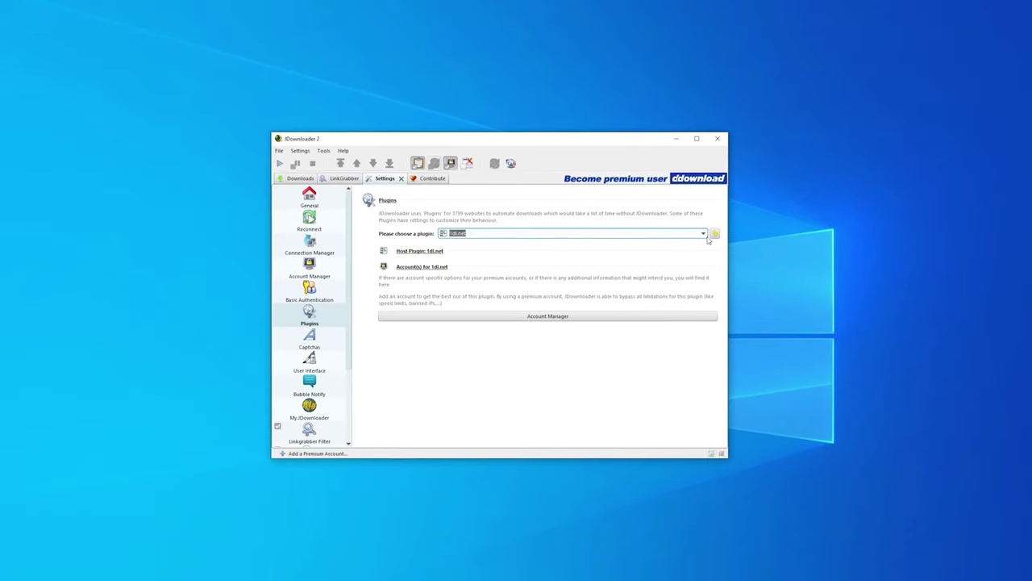
click(703, 233)
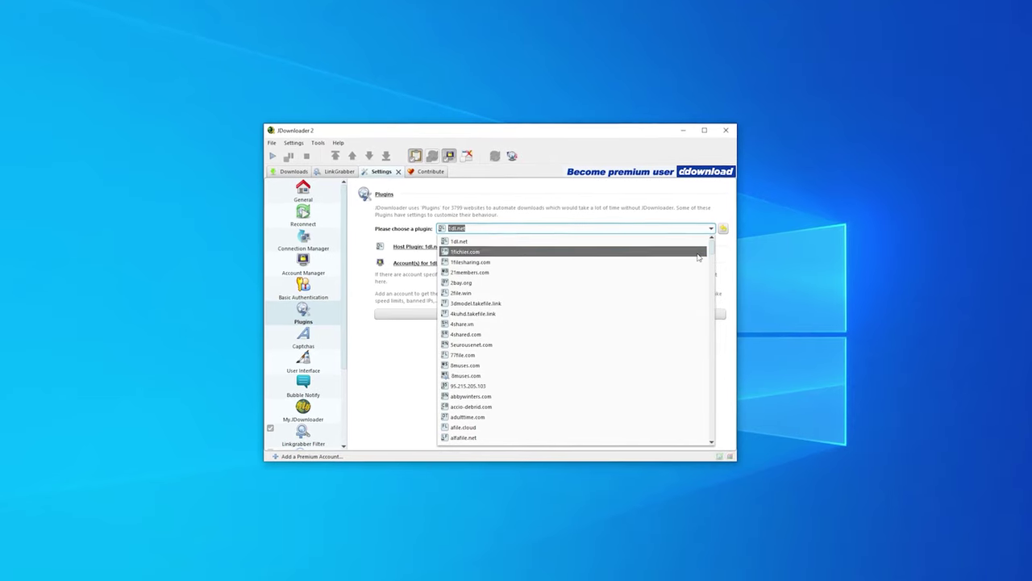
scroll(693, 291, down, 20)
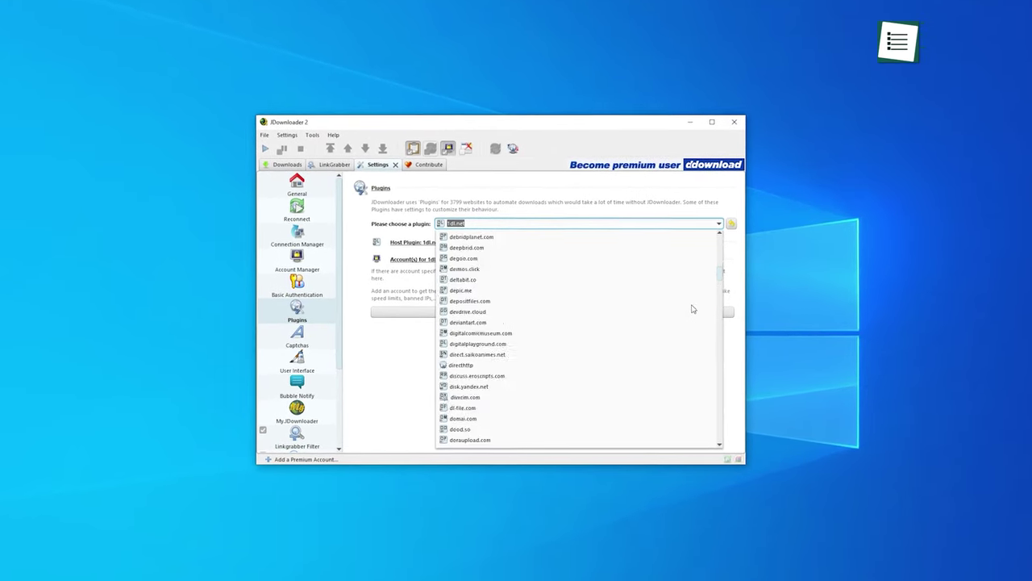
scroll(692, 309, down, 20)
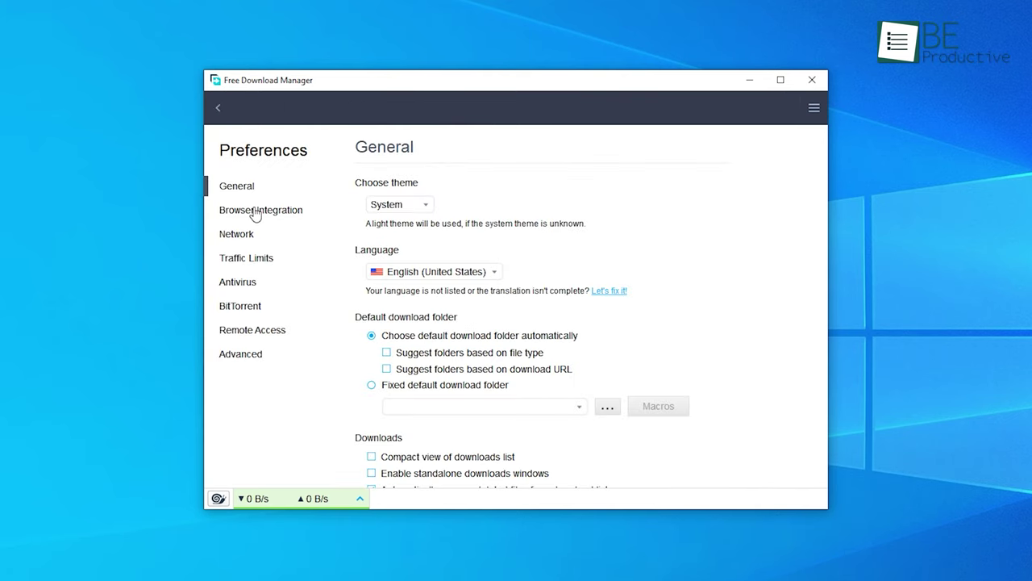
Open Free Download Manager's Preferences to review the Browser Integration settings.
click(254, 210)
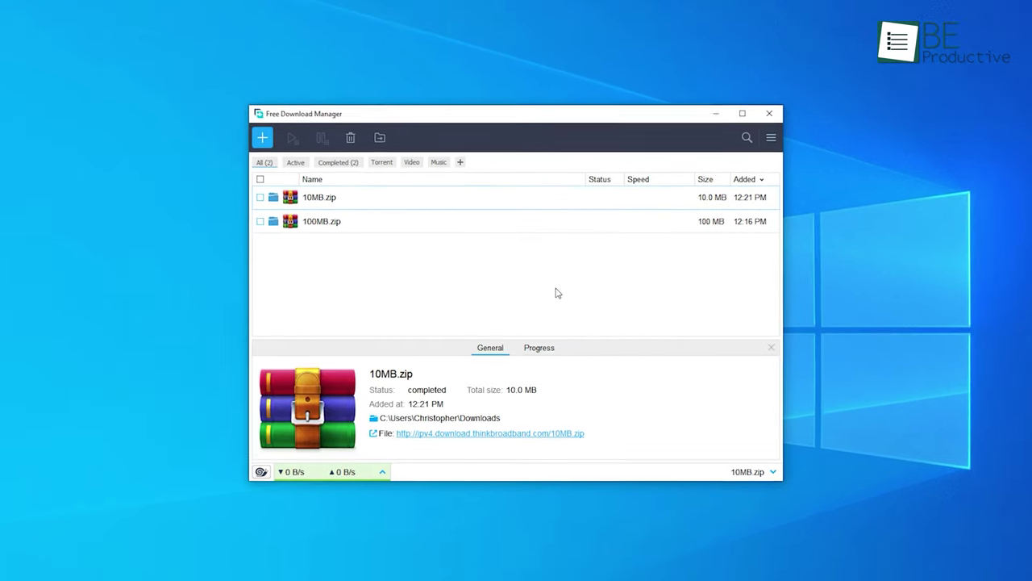
Queue 512MB.zip, view Remote Access and Advanced preferences, and schedule 1GB.zip daily 06:00–10:00.
click(263, 137)
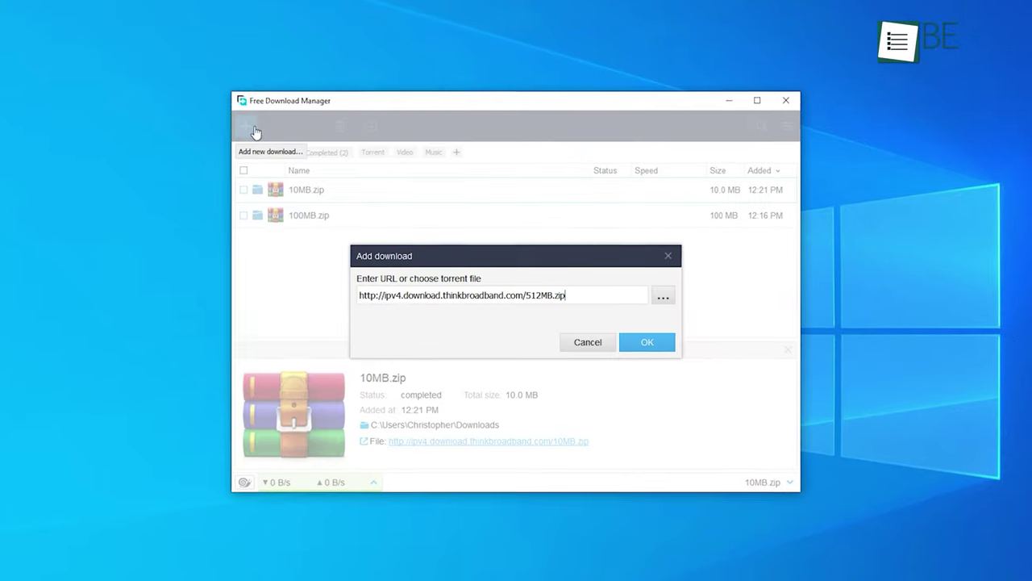
click(653, 344)
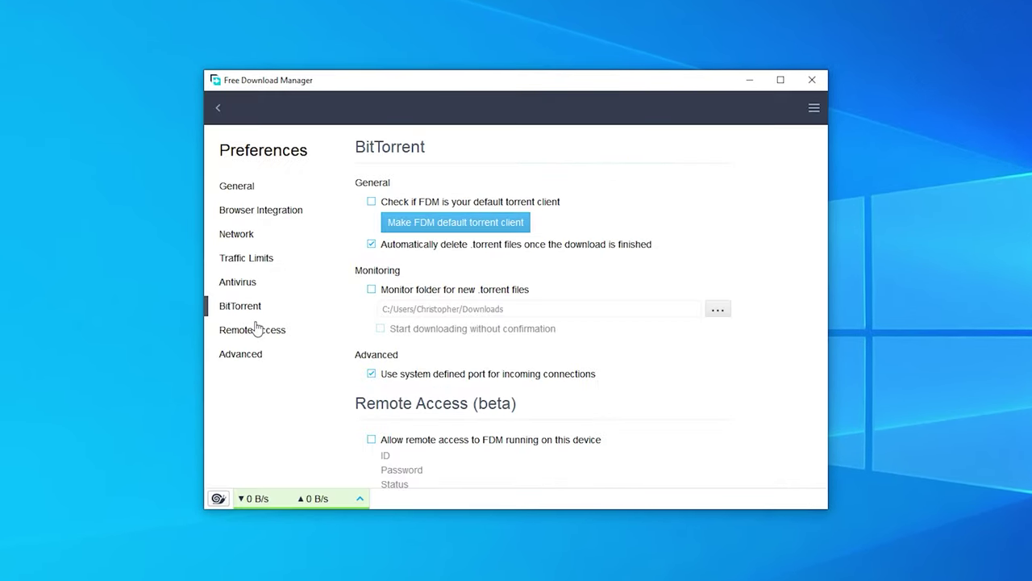
click(263, 332)
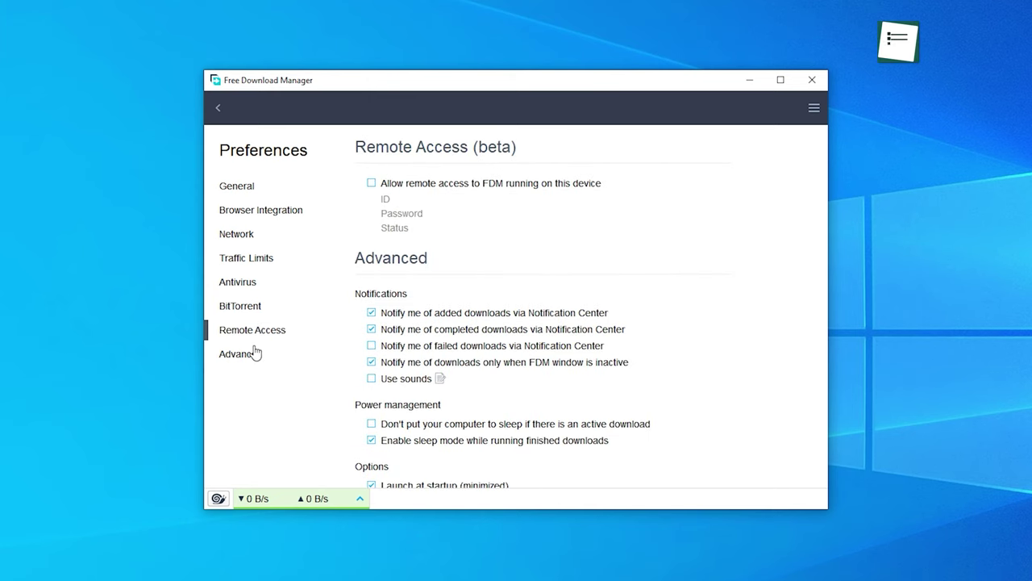
click(256, 353)
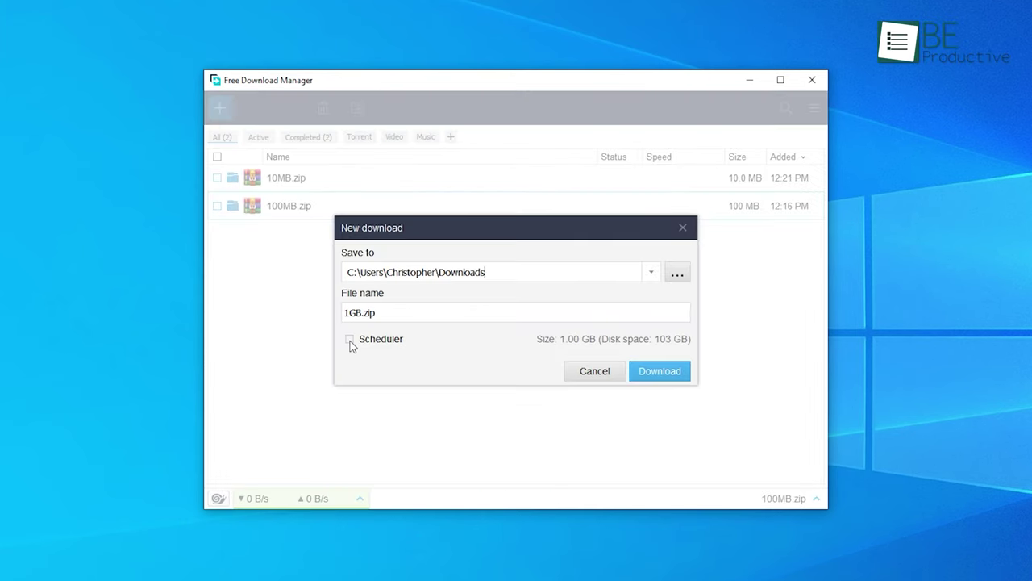
click(350, 339)
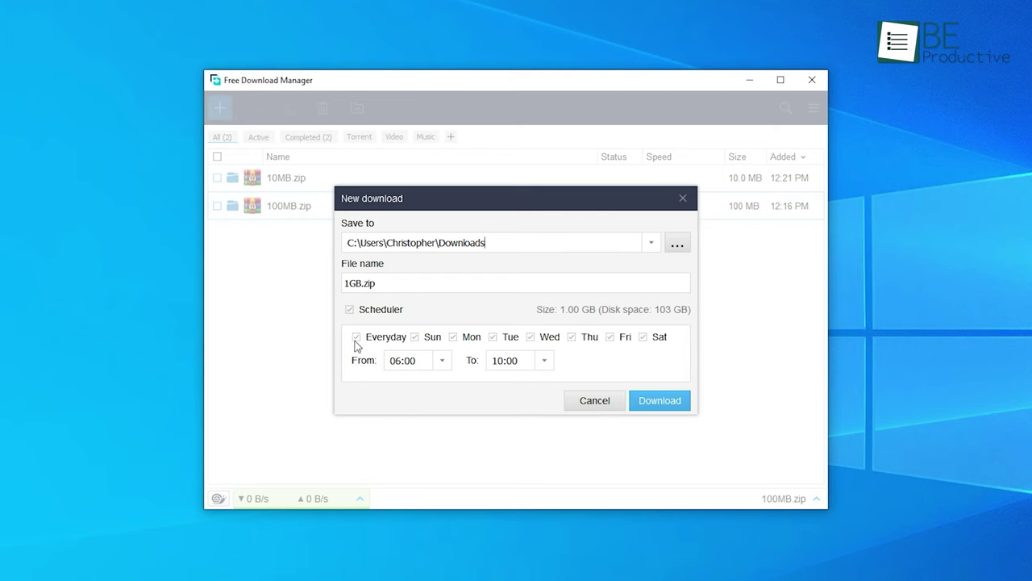